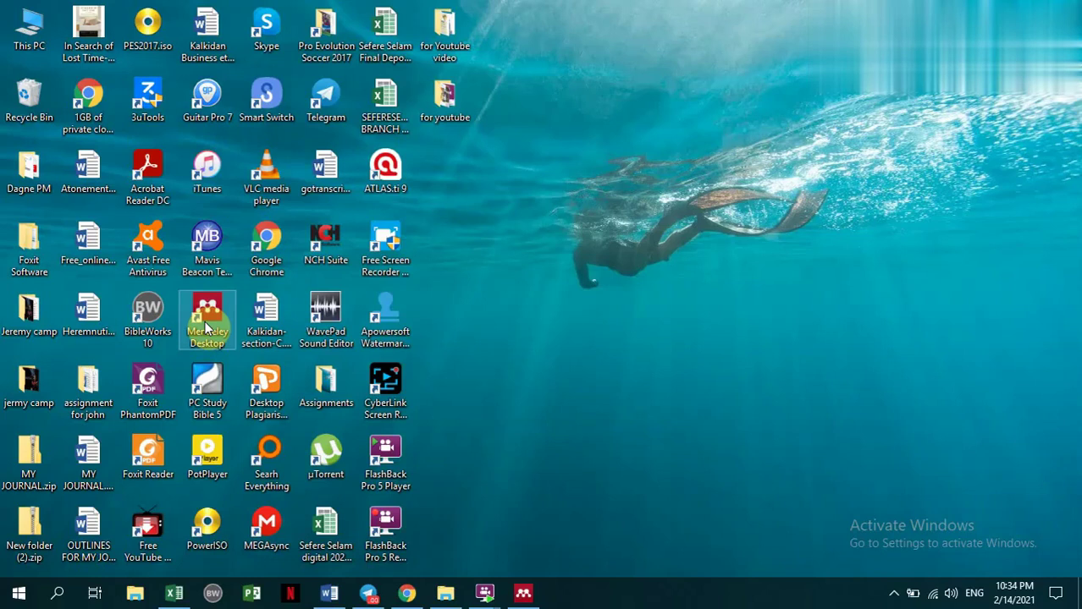
Open Mendeley Desktop and review the bibliographic details of the On-the-Job Training entry
{"action": "double_click", "coordinate": [206, 330]}
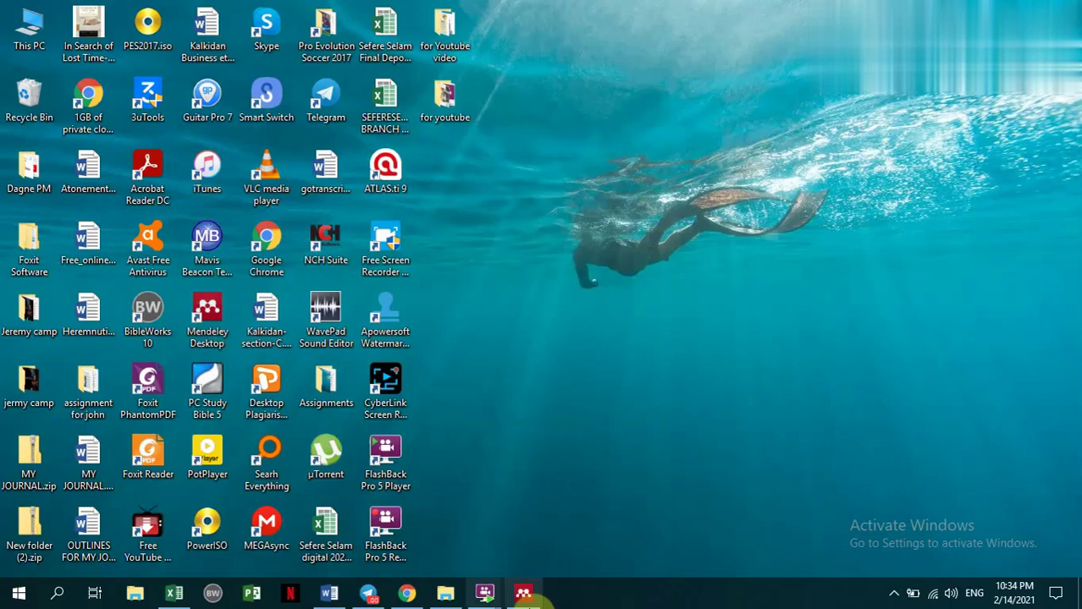
{"action": "left_click", "coordinate": [512, 599]}
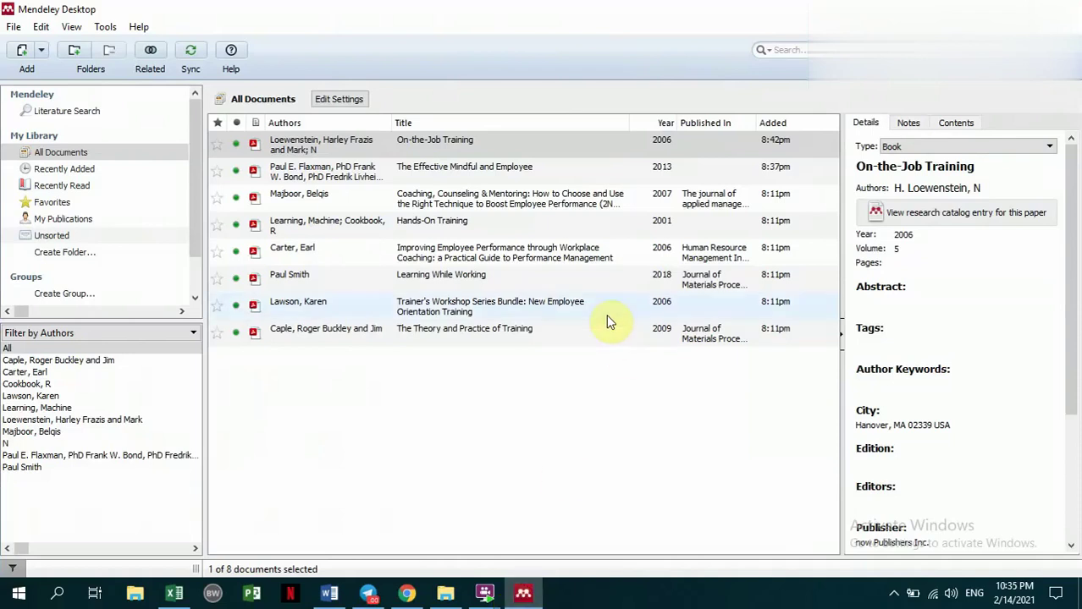
{"action": "left_click", "coordinate": [455, 151]}
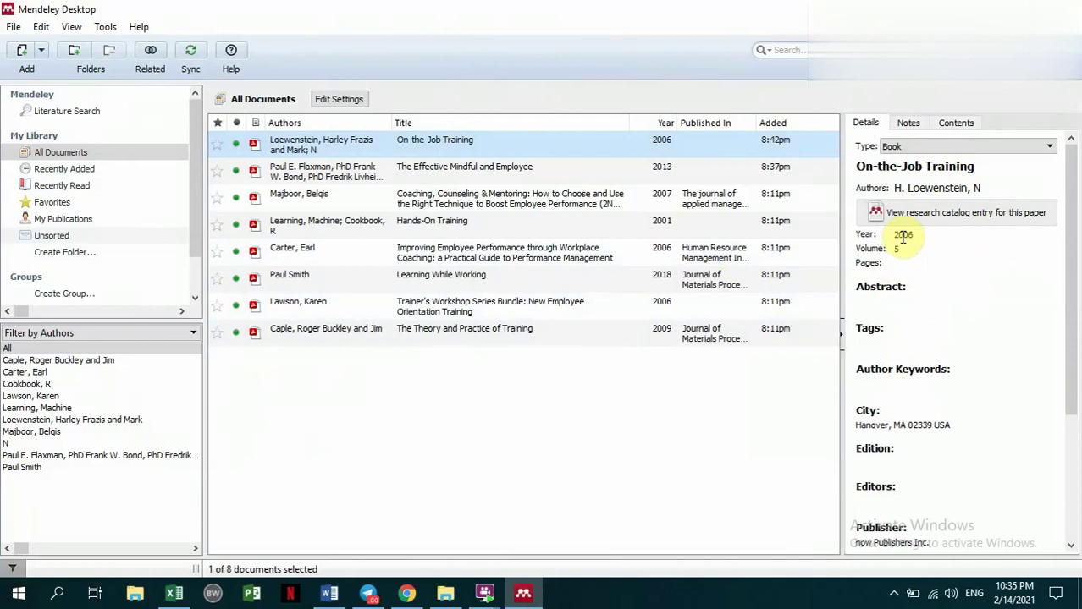
{"action": "scroll", "coordinate": [914, 253], "scroll_direction": "down", "scroll_amount": 3}
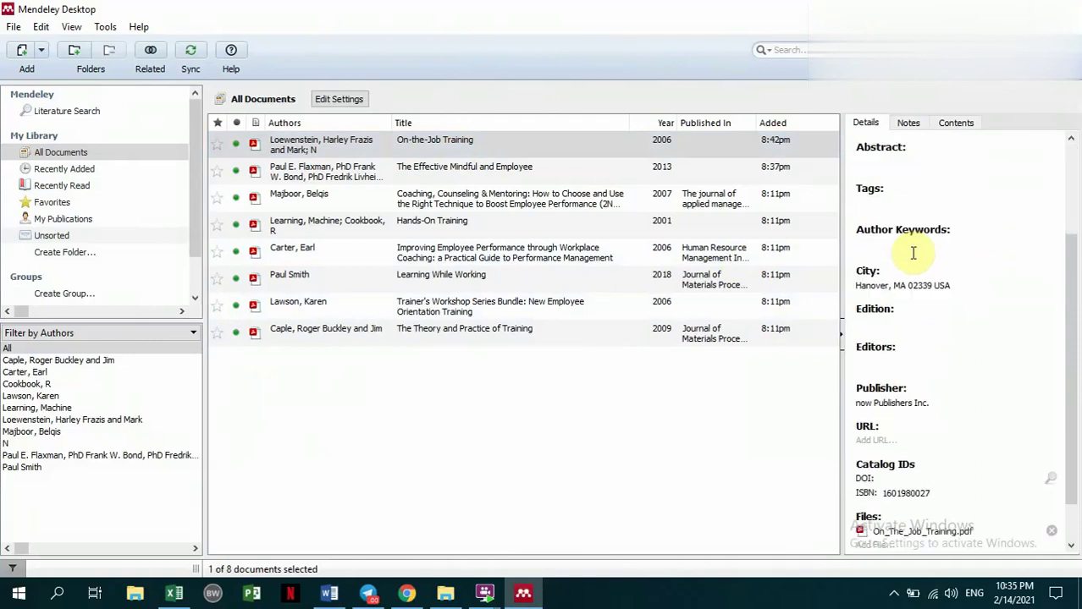
{"action": "scroll", "coordinate": [913, 252], "scroll_direction": "down", "scroll_amount": 1}
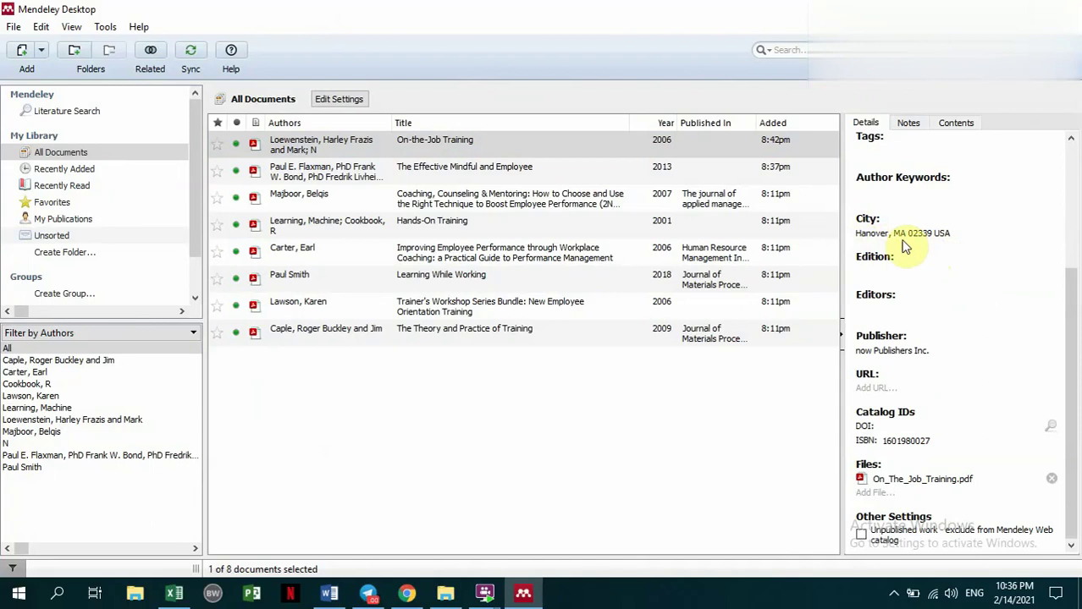
{"action": "scroll", "coordinate": [903, 245], "scroll_direction": "up", "scroll_amount": 2}
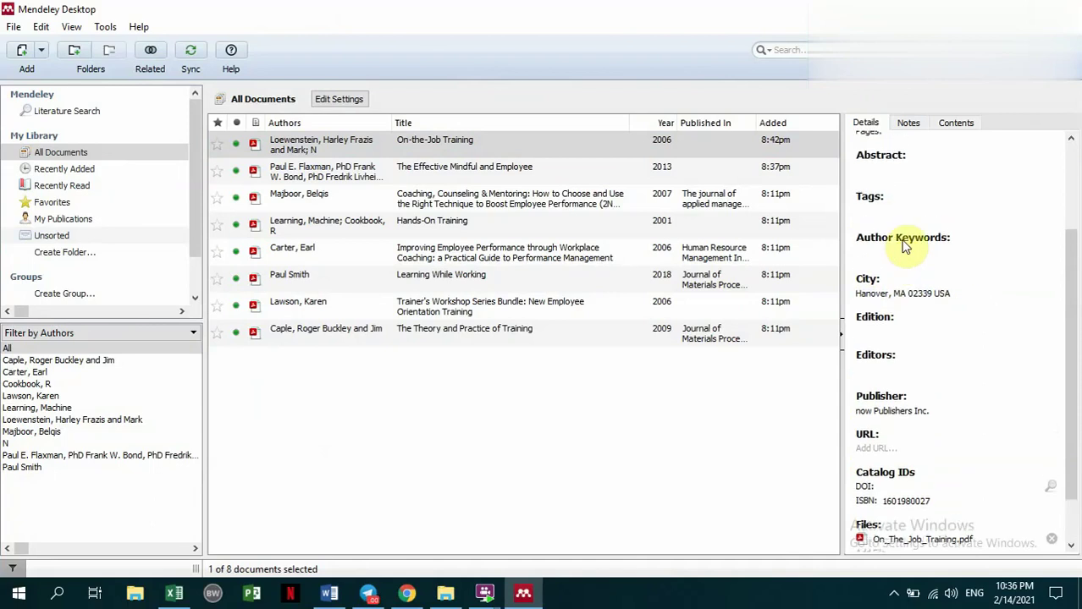
{"action": "scroll", "coordinate": [903, 244], "scroll_direction": "down", "scroll_amount": 2}
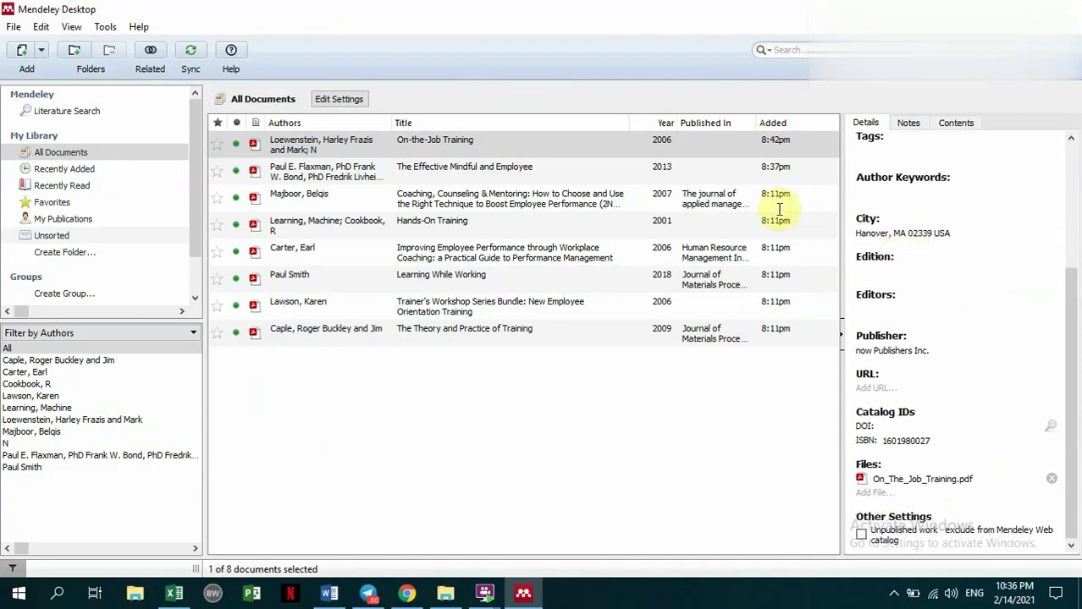
Open the PDF of On-the-Job Training and read through it as far as the Introduction on page 13
{"action": "left_click", "coordinate": [603, 141]}
{"action": "double_click", "coordinate": [476, 149]}
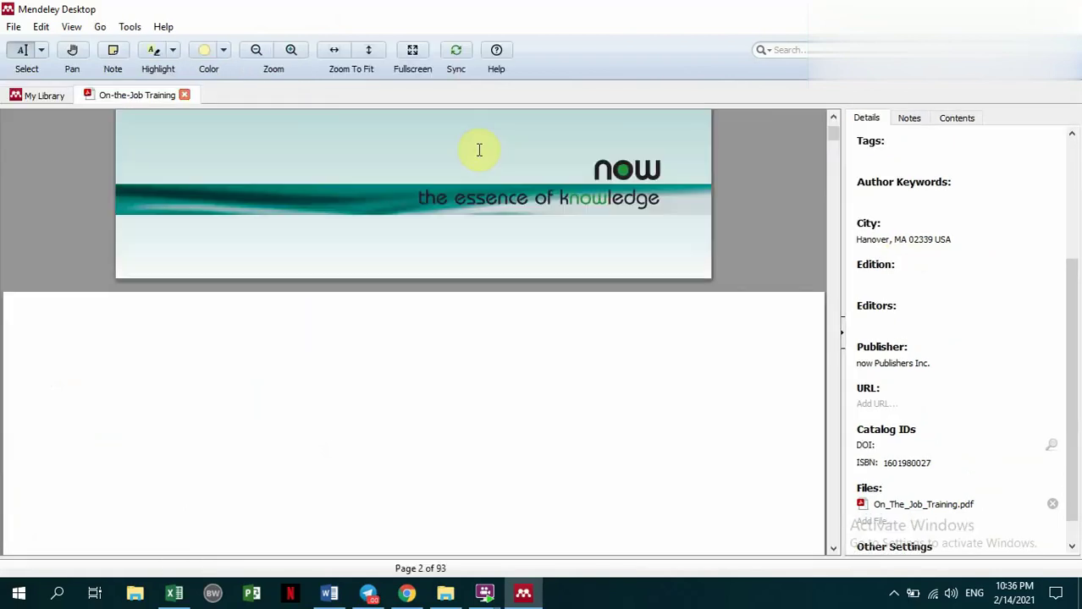
{"action": "scroll", "coordinate": [418, 369], "scroll_direction": "down", "scroll_amount": 6}
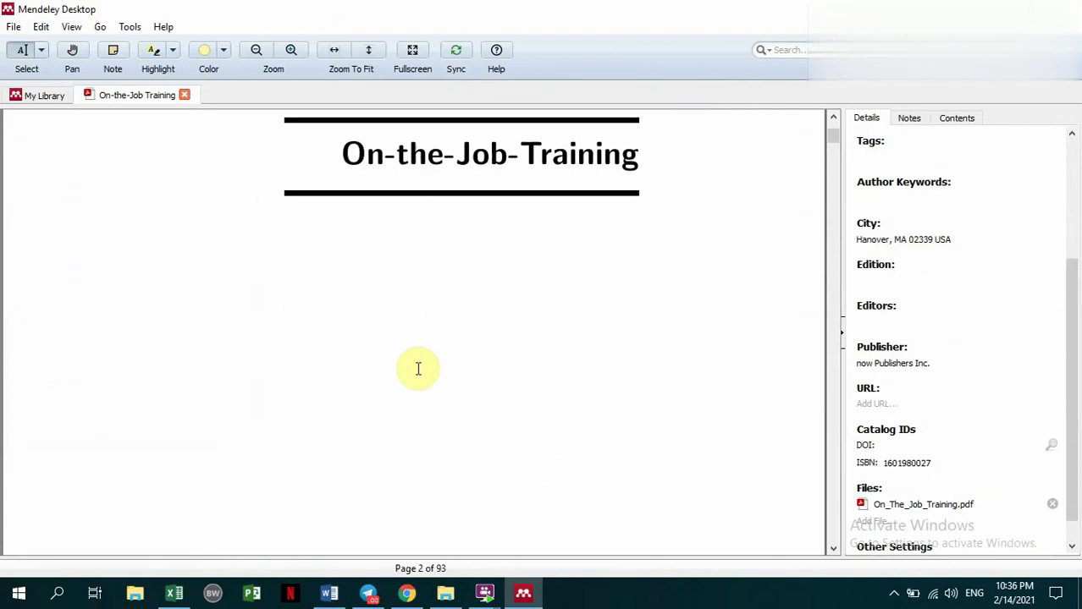
{"action": "scroll", "coordinate": [418, 368], "scroll_direction": "down", "scroll_amount": 5}
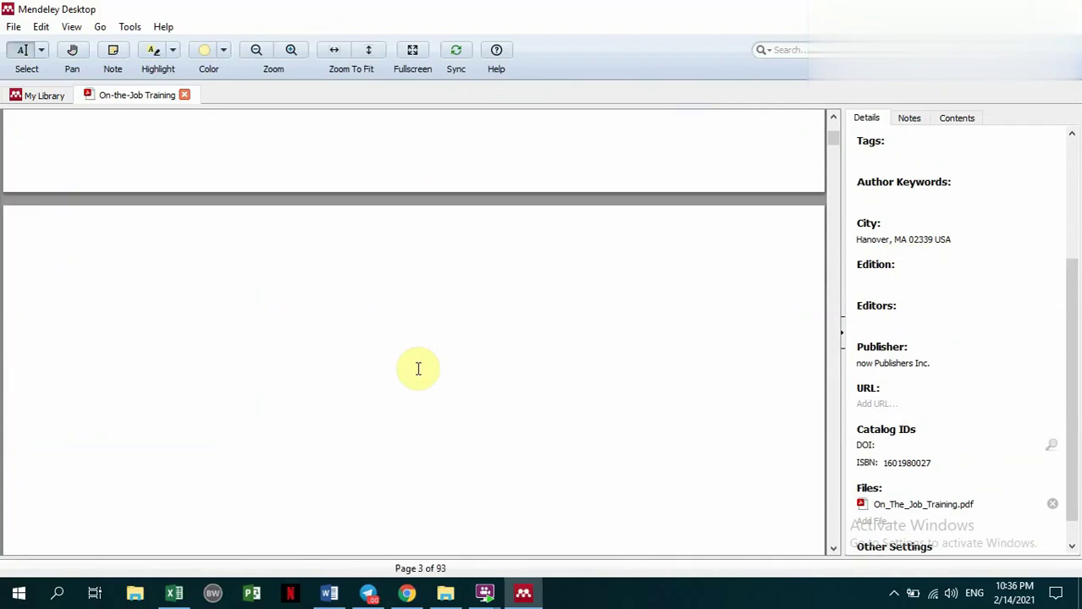
{"action": "scroll", "coordinate": [417, 368], "scroll_direction": "down", "scroll_amount": 15}
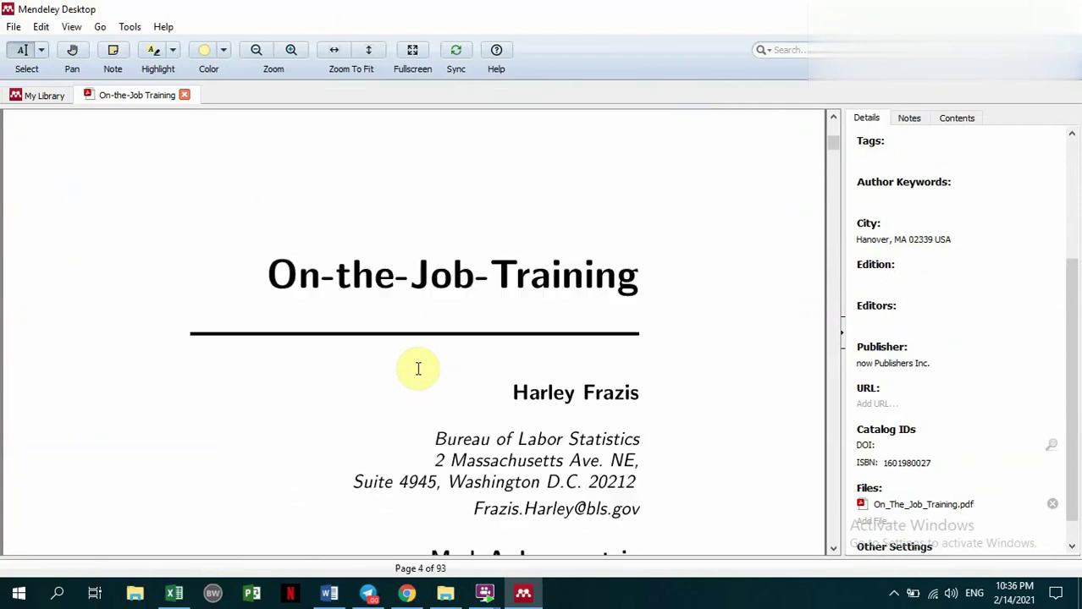
{"action": "scroll", "coordinate": [417, 369], "scroll_direction": "down", "scroll_amount": 20}
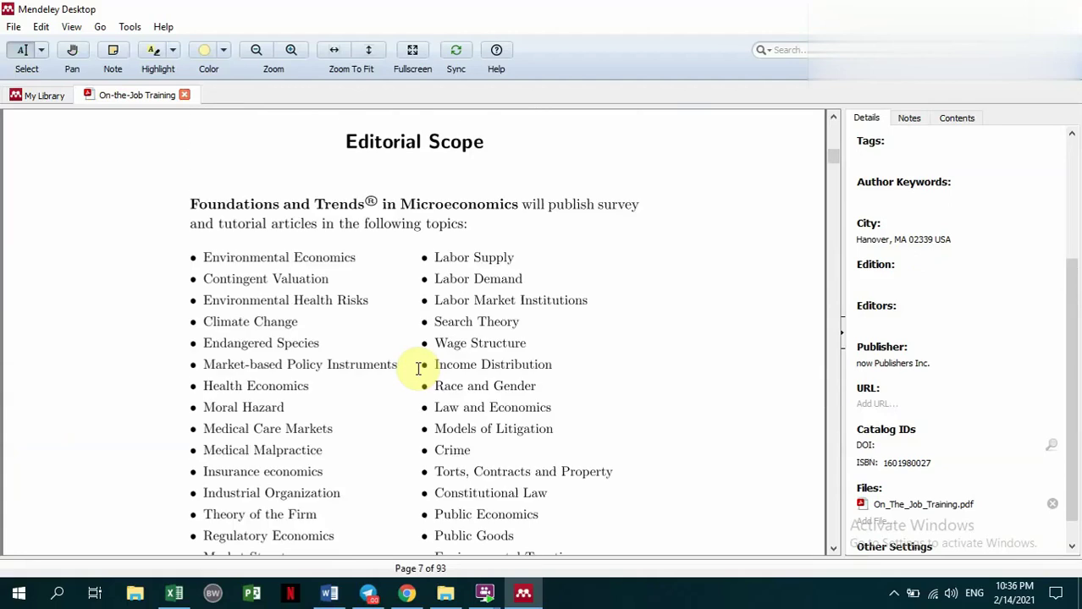
{"action": "scroll", "coordinate": [418, 368], "scroll_direction": "up", "scroll_amount": 2}
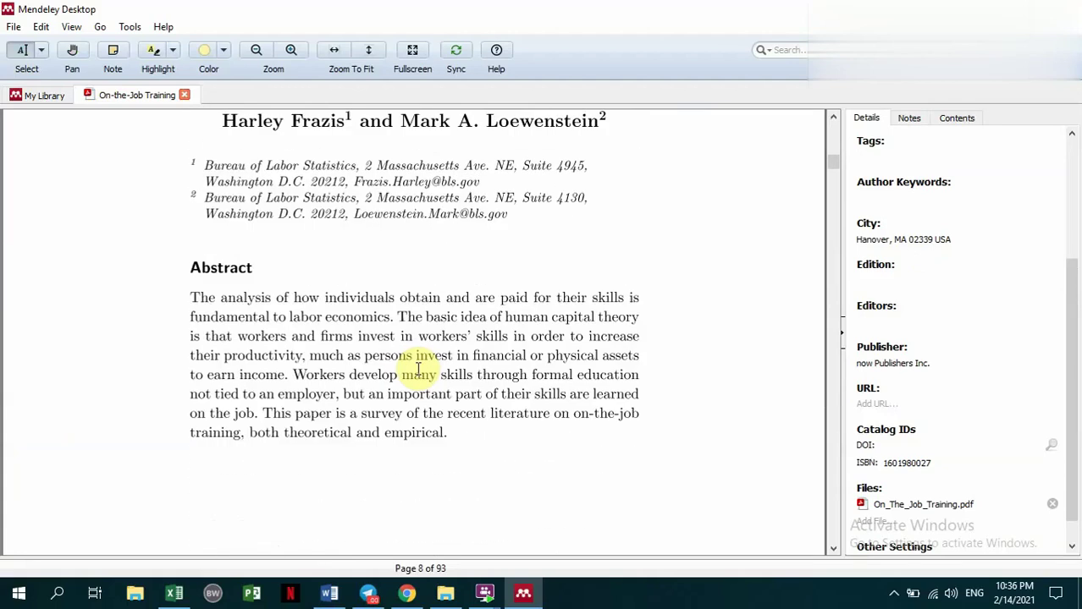
{"action": "scroll", "coordinate": [417, 368], "scroll_direction": "down", "scroll_amount": 15}
{"action": "scroll", "coordinate": [417, 368], "scroll_direction": "down", "scroll_amount": 10}
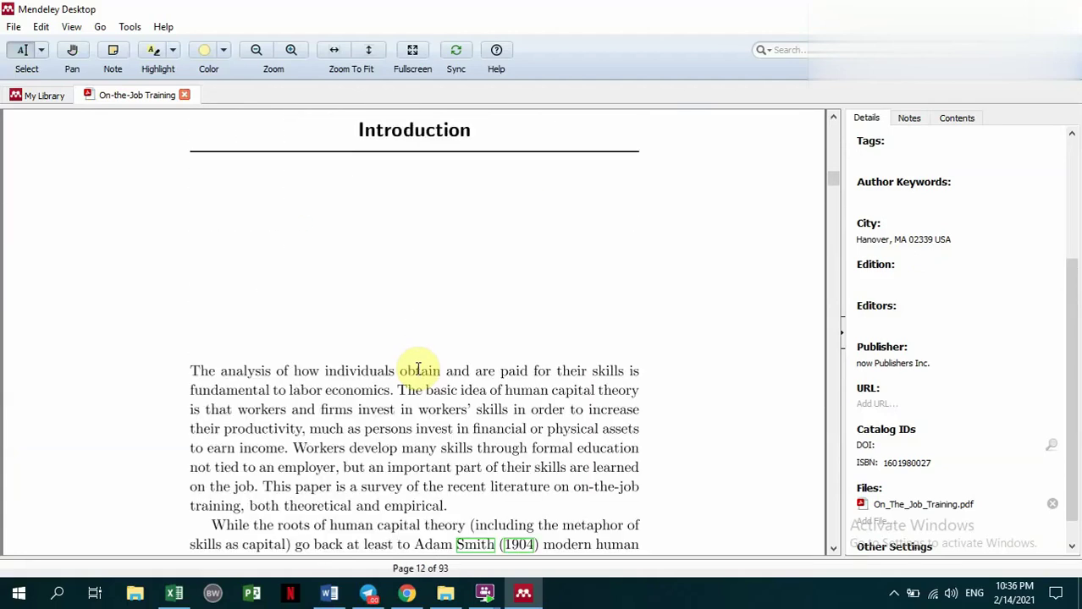
{"action": "scroll", "coordinate": [417, 368], "scroll_direction": "down", "scroll_amount": 10}
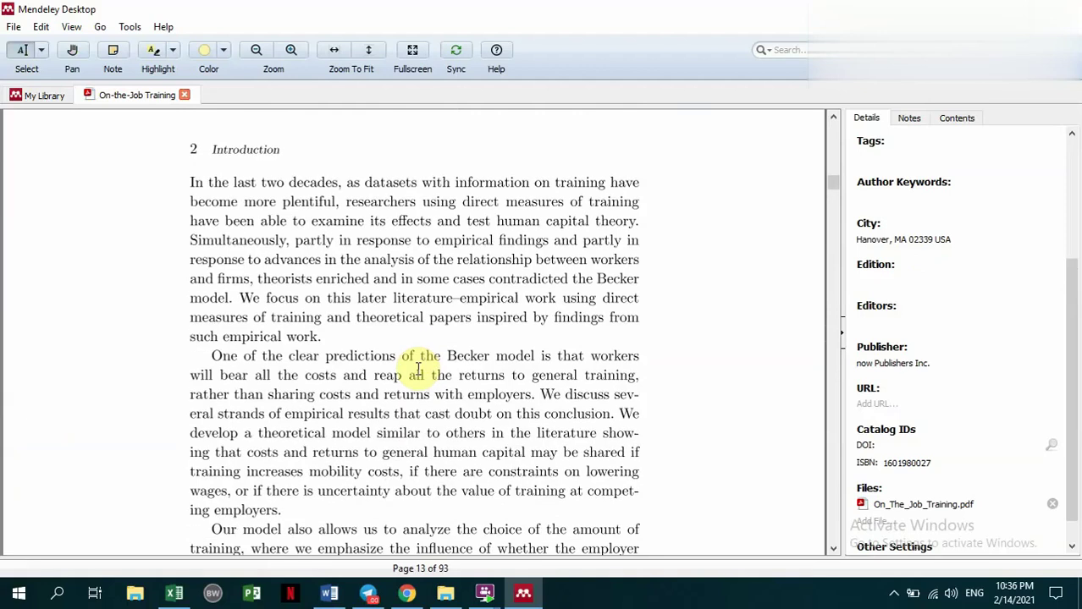
{"action": "scroll", "coordinate": [417, 368], "scroll_direction": "down", "scroll_amount": 5}
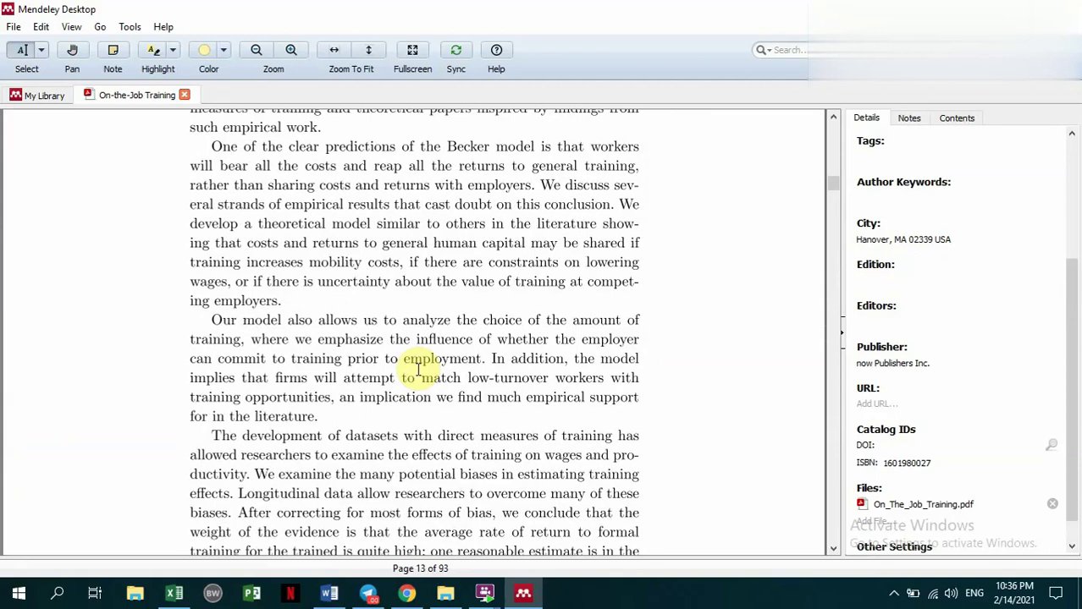
Set the Pages field of the On-the-Job Training entry to 13 and close its PDF
{"action": "scroll", "coordinate": [934, 182], "scroll_direction": "up", "scroll_amount": 5}
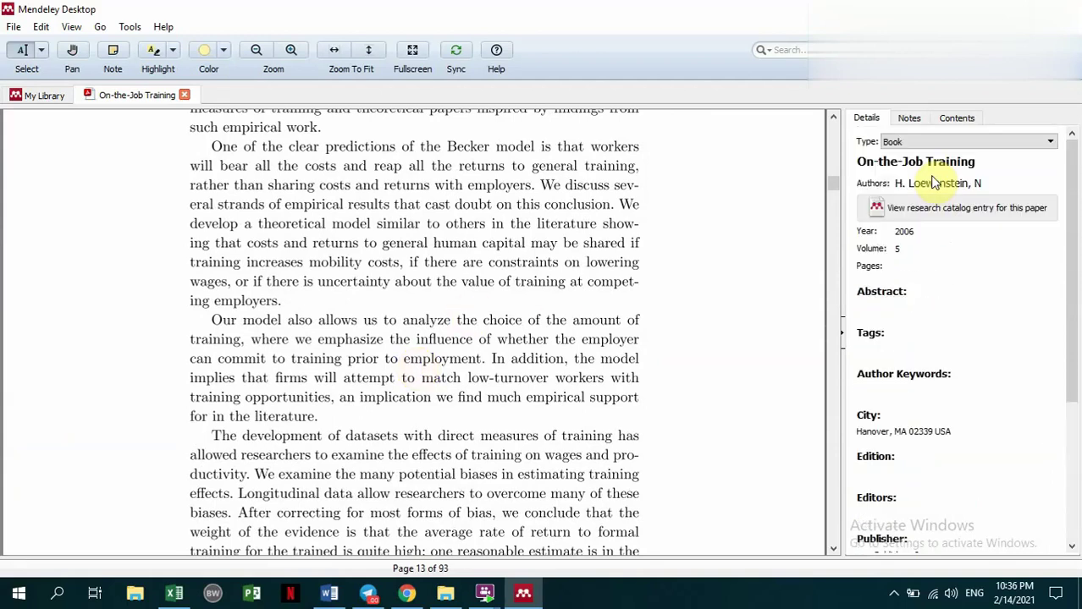
{"action": "left_click", "coordinate": [899, 259]}
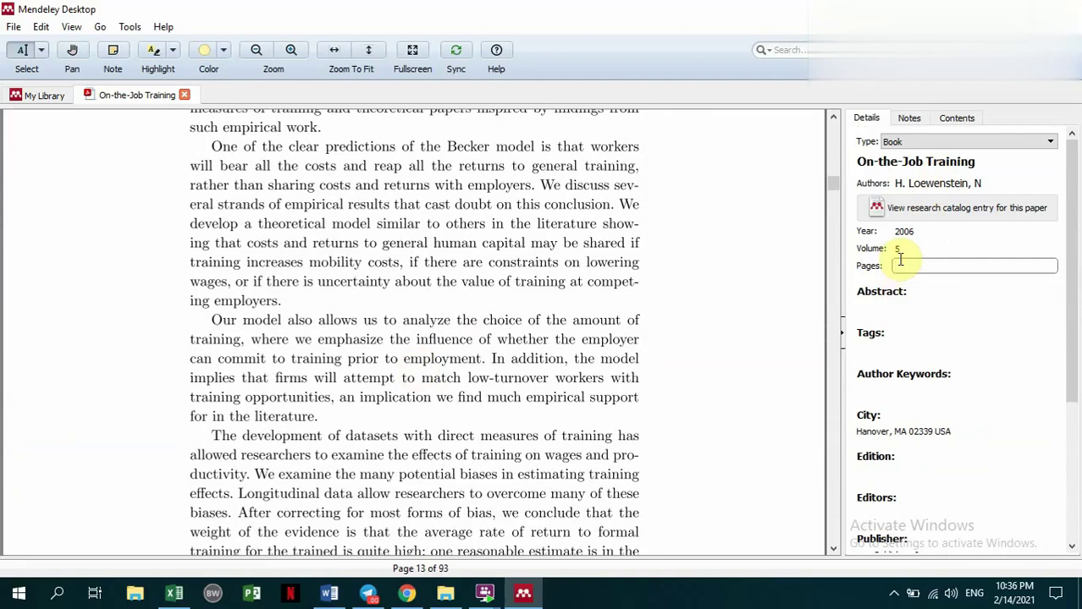
{"action": "scroll", "coordinate": [550, 285], "scroll_direction": "down", "scroll_amount": 8}
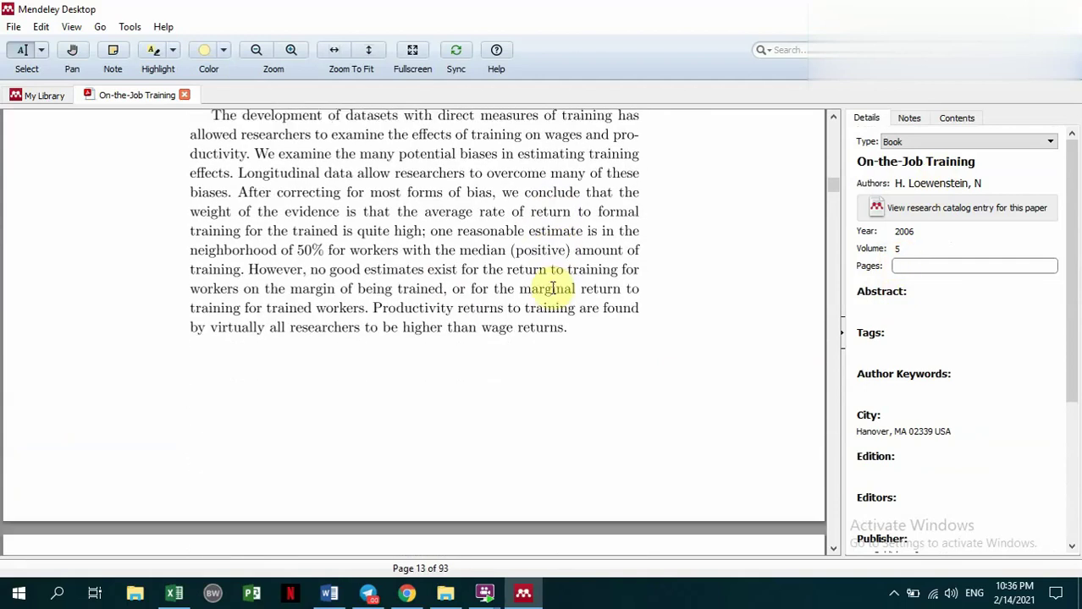
{"action": "scroll", "coordinate": [552, 288], "scroll_direction": "down", "scroll_amount": 3}
{"action": "scroll", "coordinate": [553, 287], "scroll_direction": "up", "scroll_amount": 3}
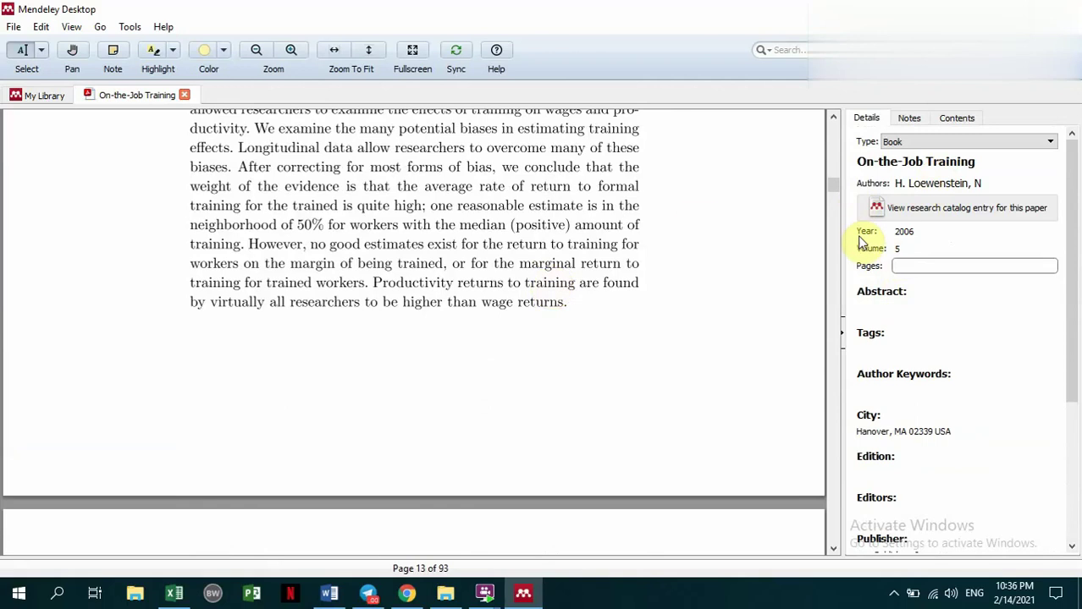
{"action": "left_click", "coordinate": [917, 266]}
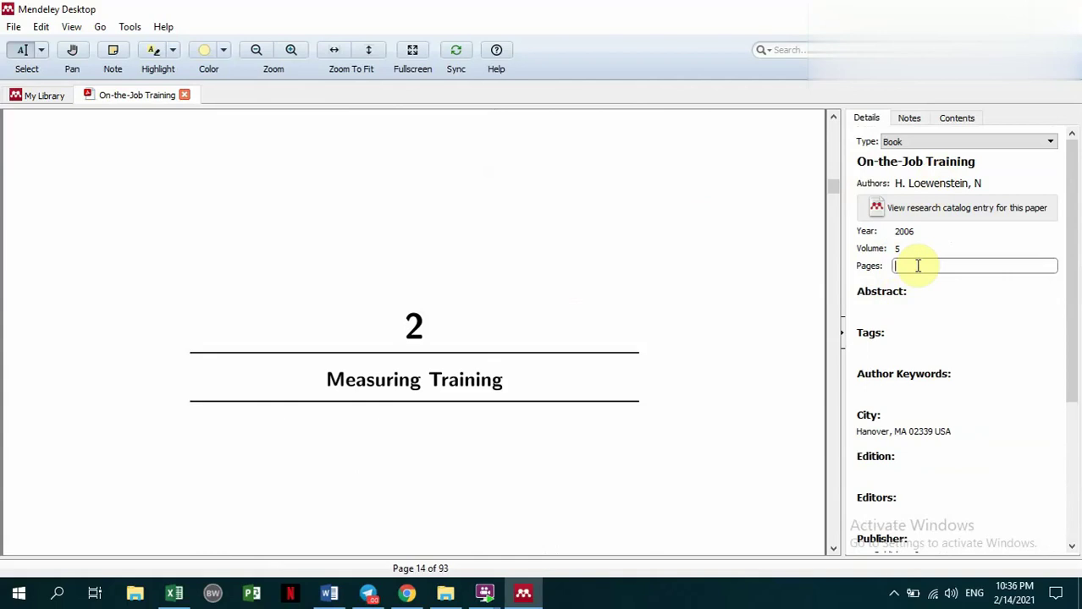
{"action": "type", "text": "13"}
{"action": "scroll", "coordinate": [952, 415], "scroll_direction": "down", "scroll_amount": 5}
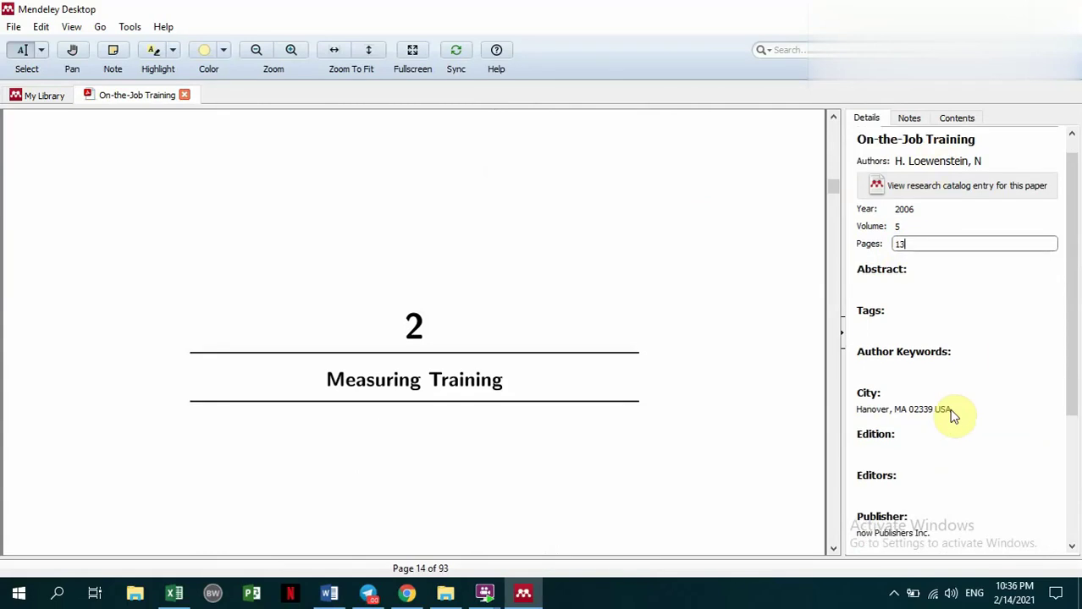
{"action": "scroll", "coordinate": [951, 416], "scroll_direction": "up", "scroll_amount": 5}
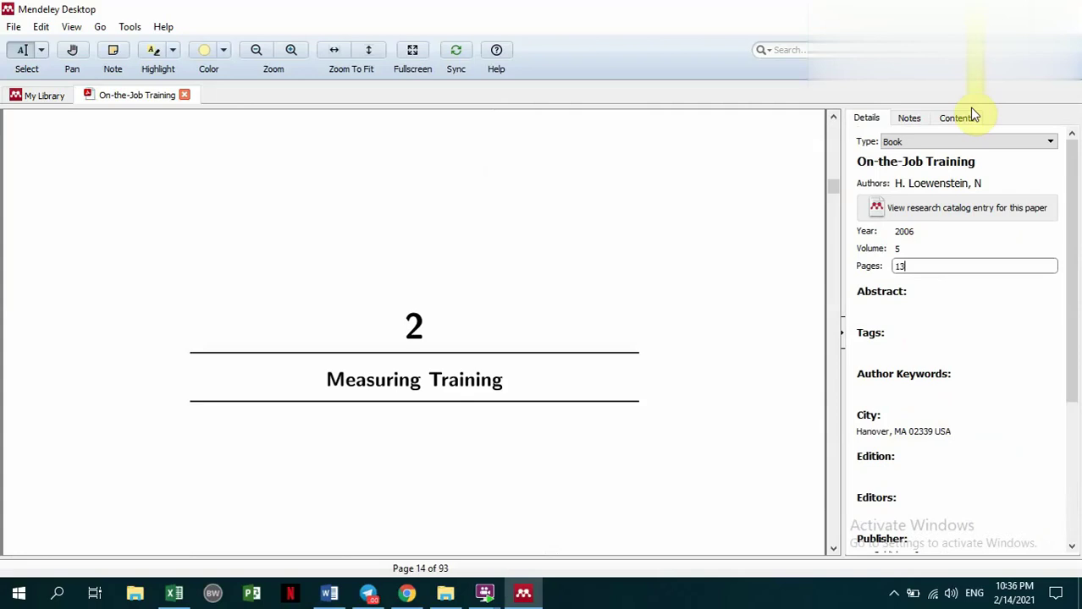
{"action": "left_click", "coordinate": [183, 94]}
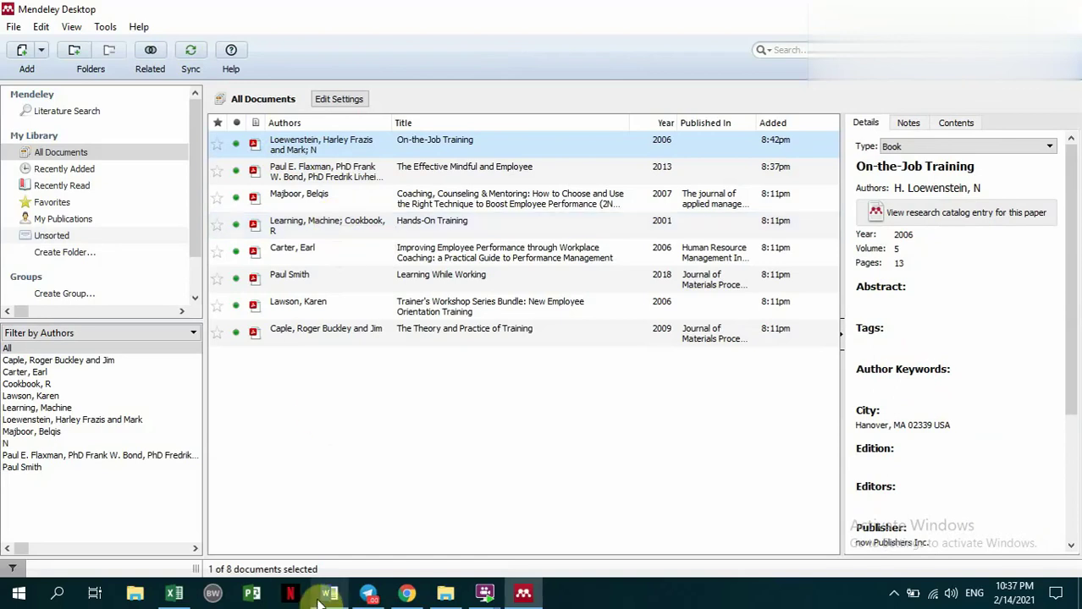
Switch to Word and insert a Mendeley citation of On-the-Job Training on the line below "In text citation:"
{"action": "mouse_move", "coordinate": [320, 597]}
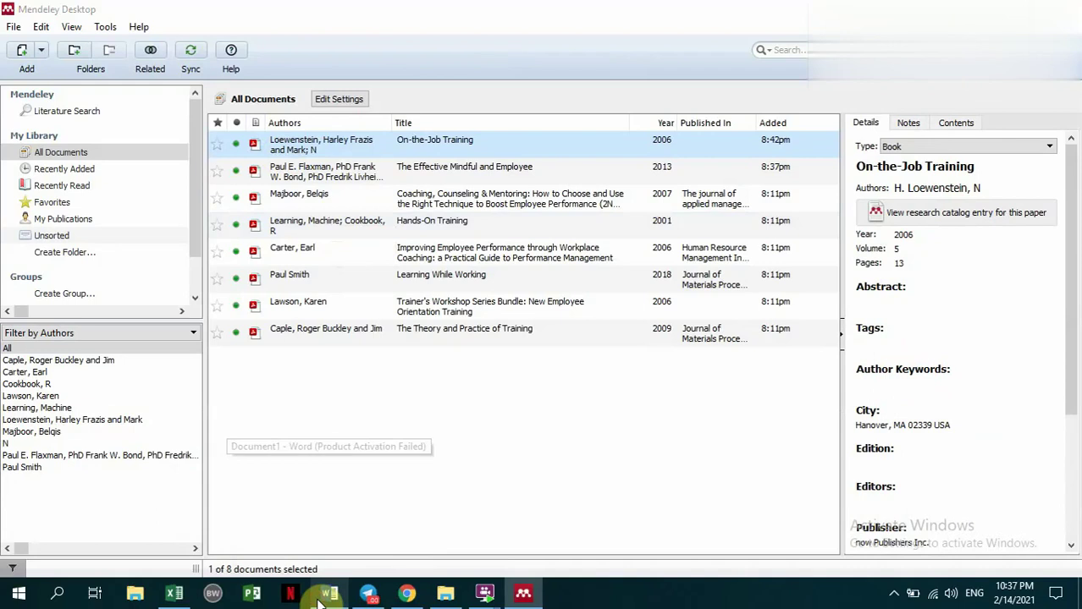
{"action": "left_click", "coordinate": [325, 596]}
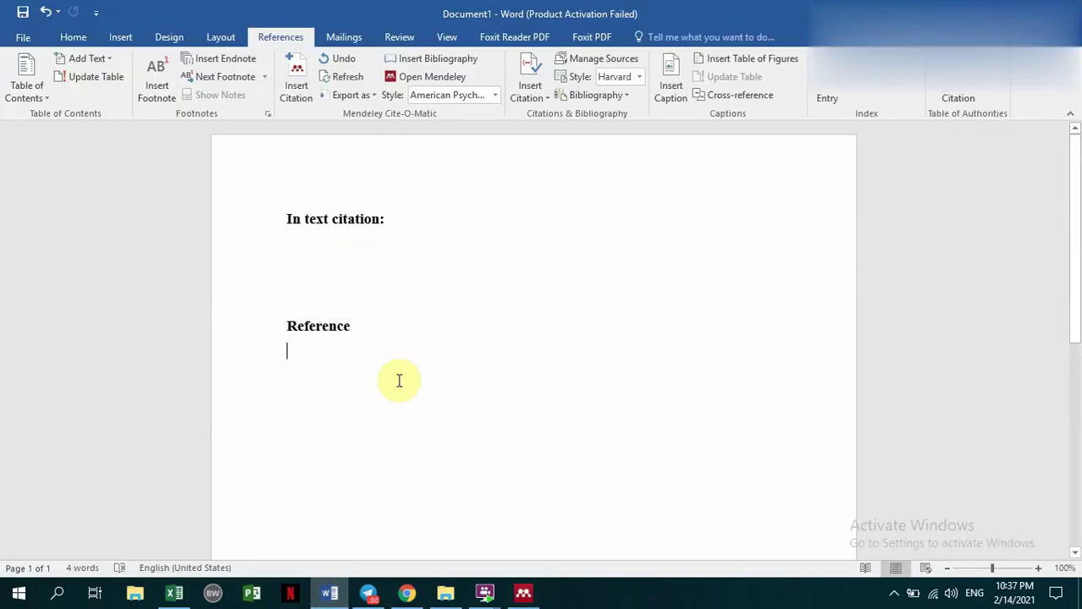
{"action": "left_click", "coordinate": [320, 246]}
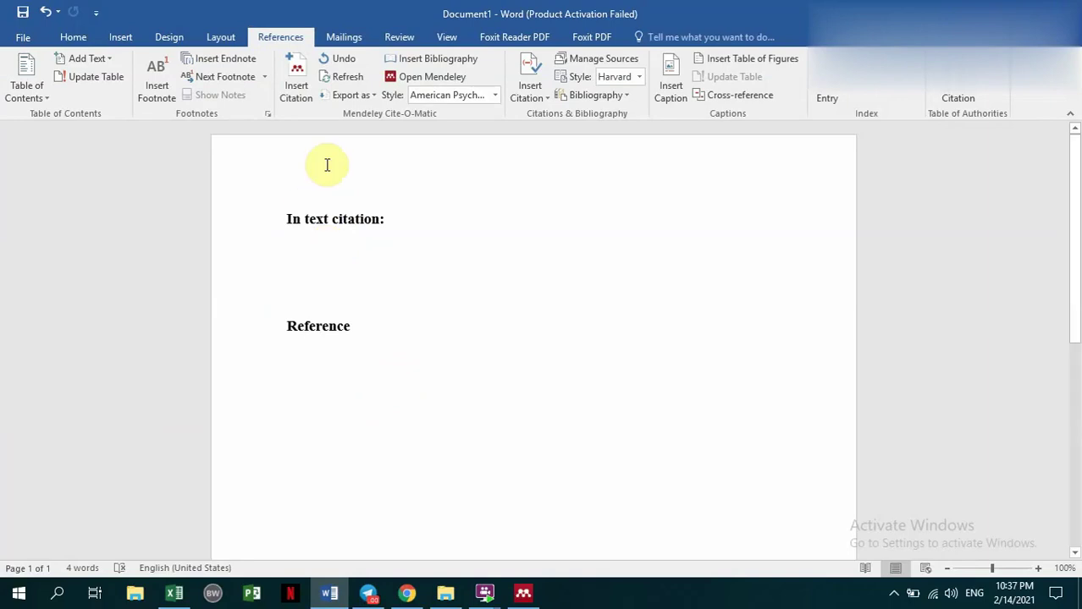
{"action": "left_click", "coordinate": [298, 93]}
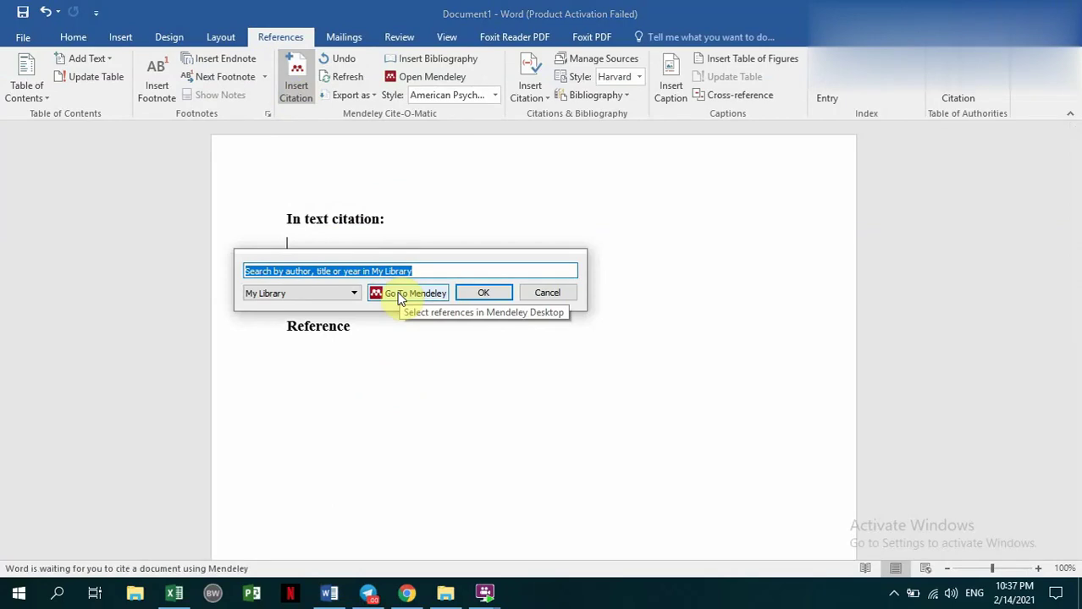
{"action": "left_click", "coordinate": [399, 297]}
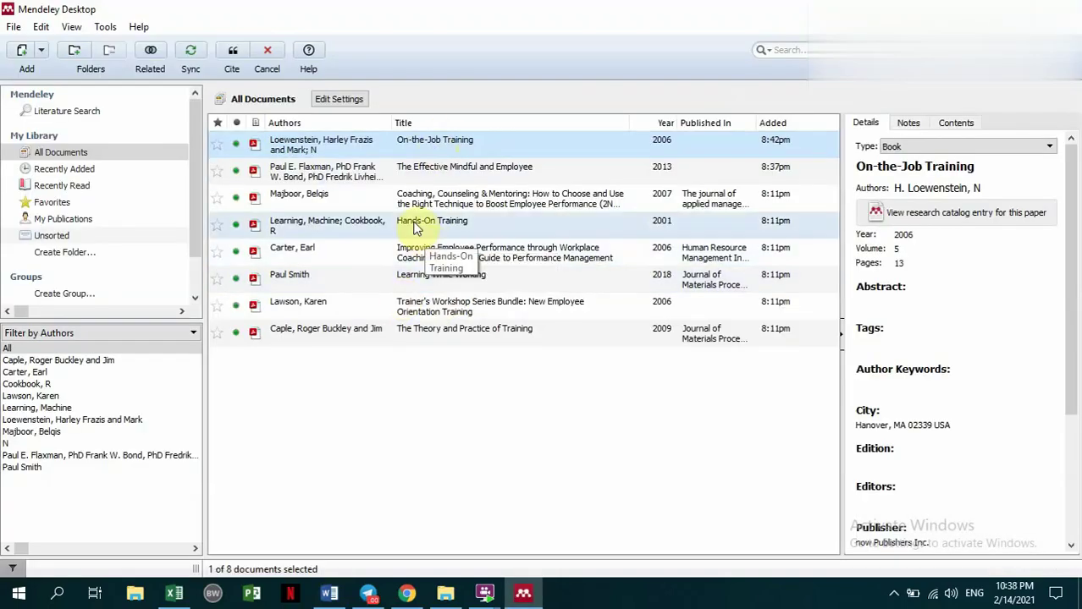
{"action": "left_click", "coordinate": [372, 152]}
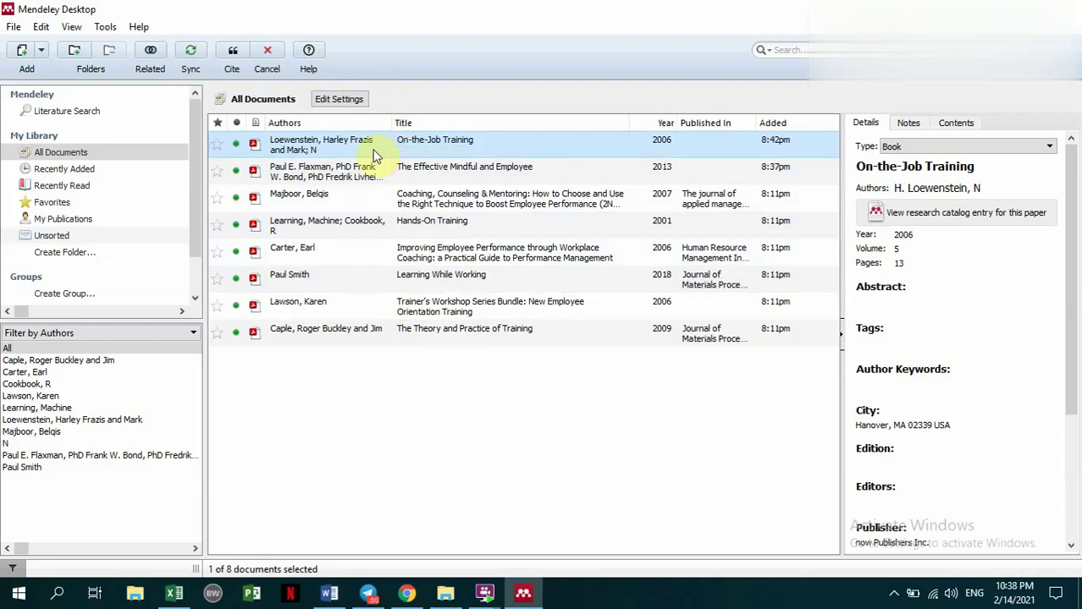
{"action": "left_click", "coordinate": [234, 56]}
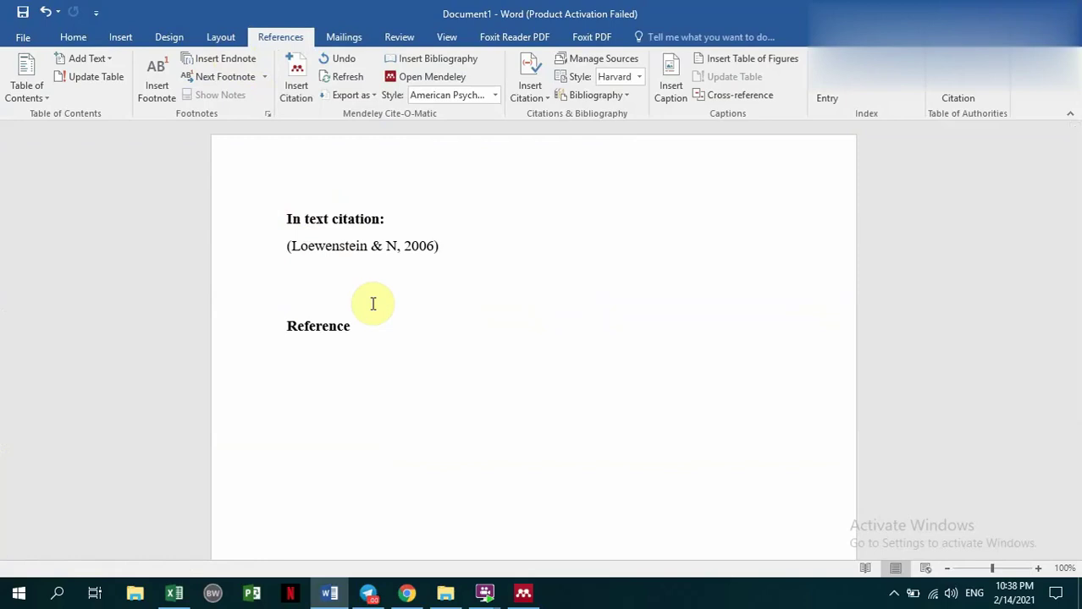
Insert the Mendeley bibliography on the line below the Reference heading
{"action": "left_click", "coordinate": [314, 350]}
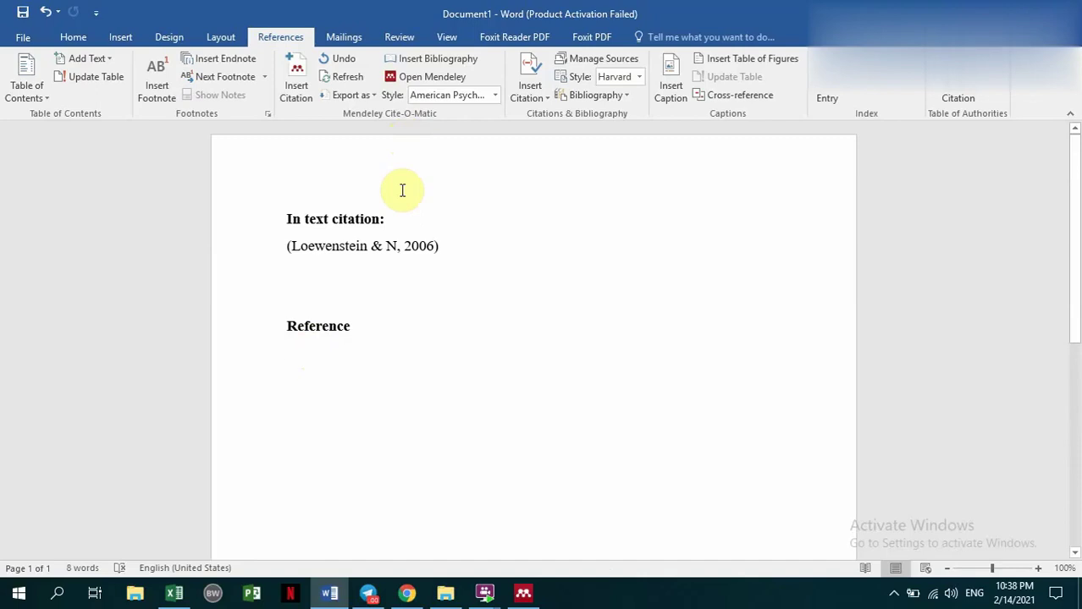
{"action": "left_click", "coordinate": [432, 66]}
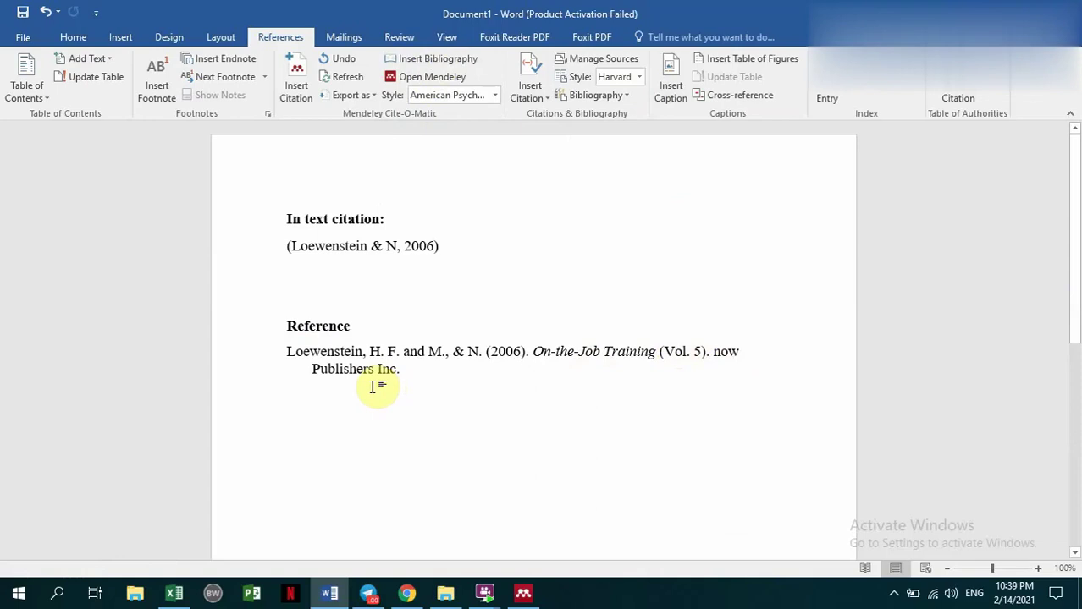
Add a new line below the first citation and cite Hands-On Training there from the Mendeley library
{"action": "left_click", "coordinate": [456, 258]}
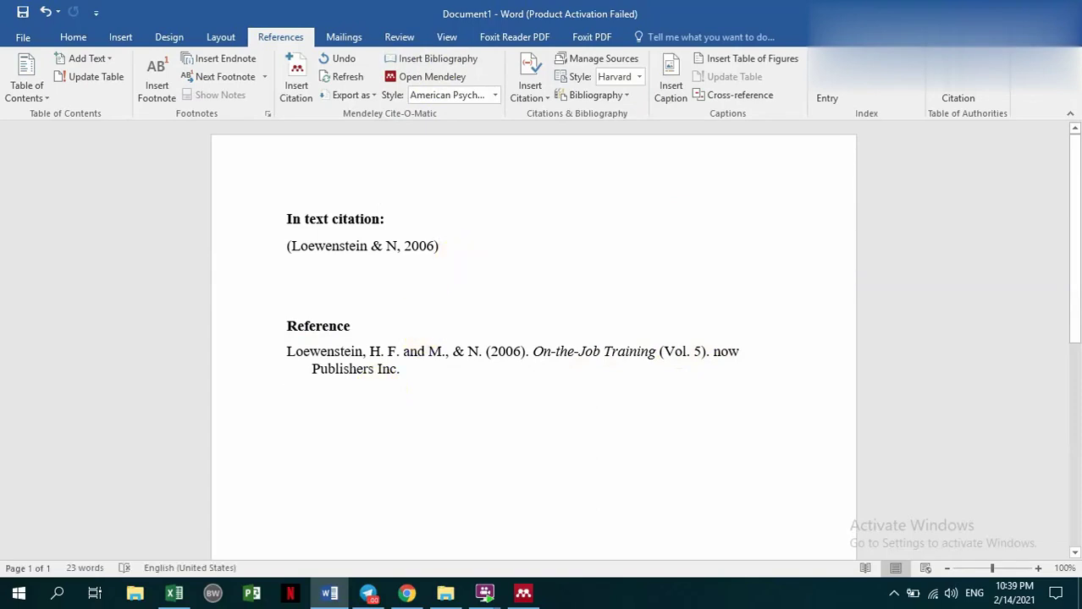
{"action": "key", "text": "Return"}
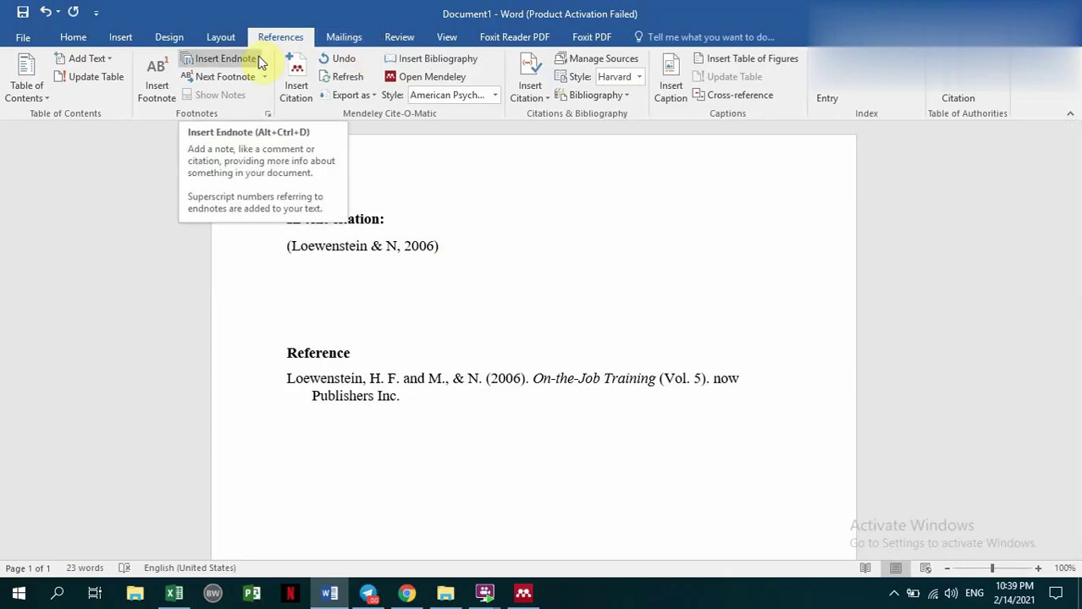
{"action": "left_click", "coordinate": [298, 88]}
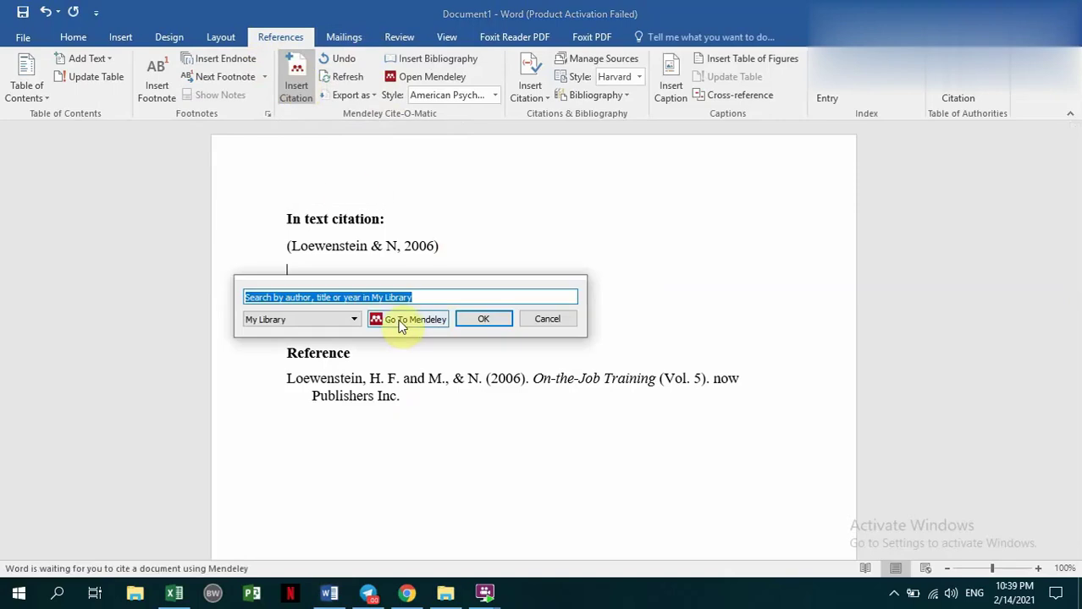
{"action": "left_click", "coordinate": [401, 323]}
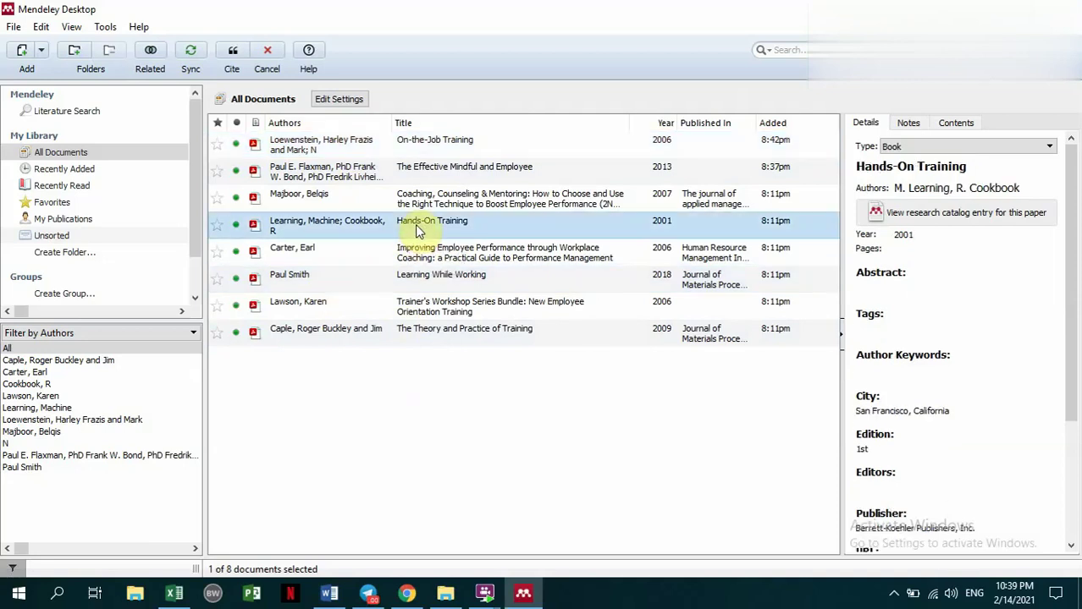
{"action": "left_click", "coordinate": [233, 53]}
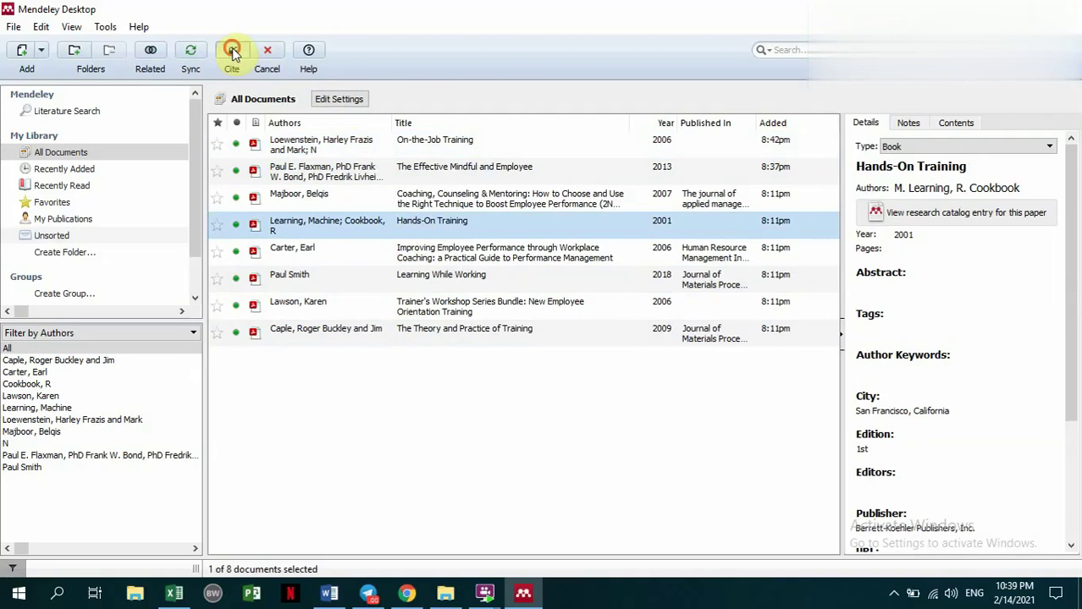